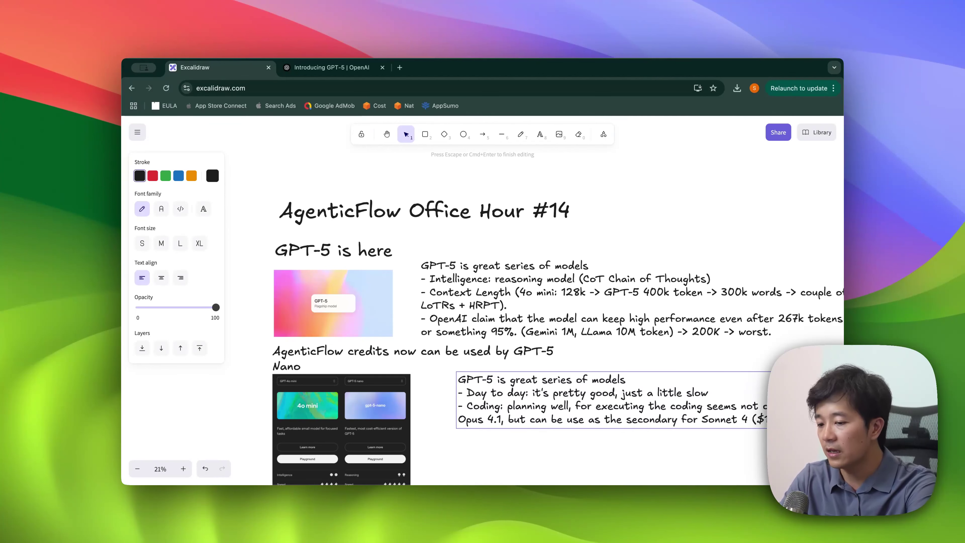
Close the coding bullet's parenthesis and add the bullet "- Great to build CS agent with less amount of thinking & more retrieval -> slow>"
{"action": "type", "text": ")"}
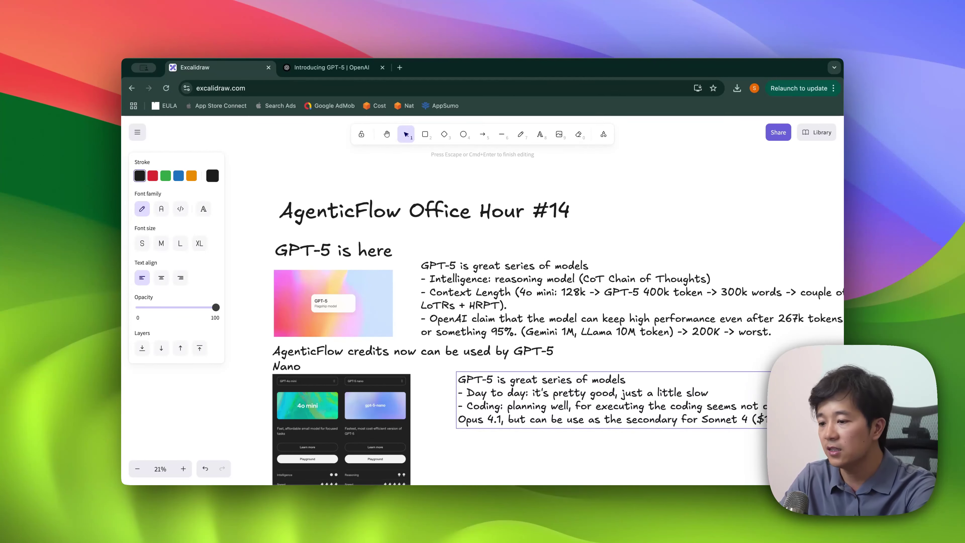
{"action": "key", "text": "Return"}
{"action": "type", "text": "- Great to build CS agent with less amount of thinking"}
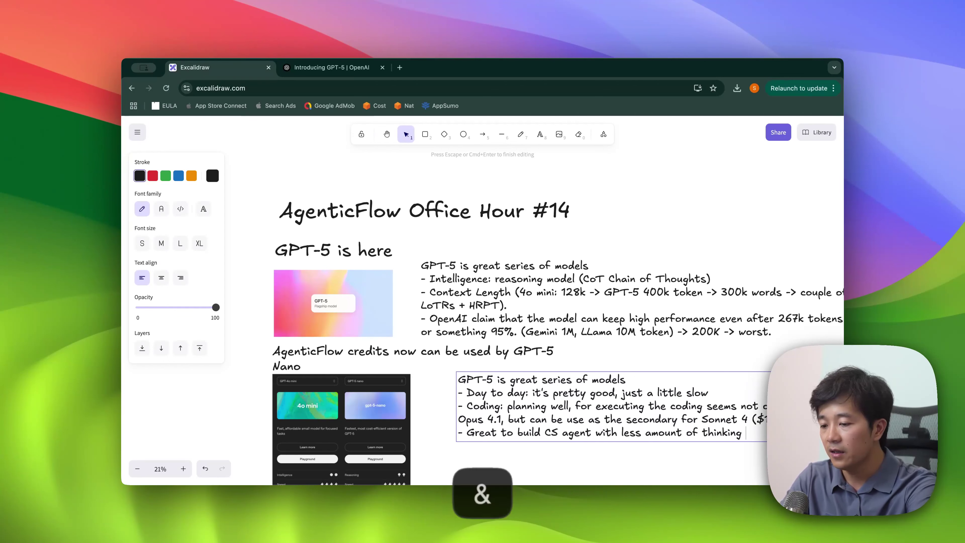
{"action": "type", "text": " & more retrieva"}
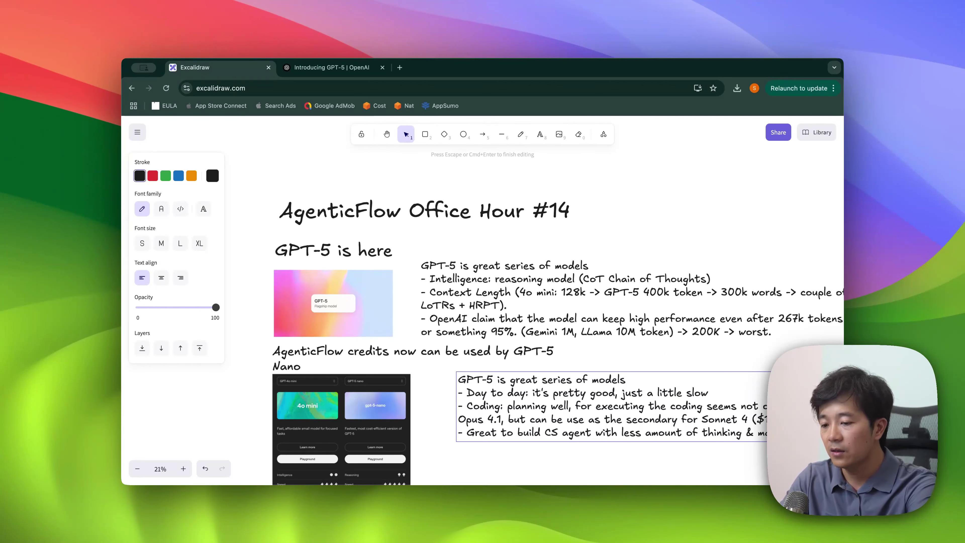
{"action": "type", "text": "l."}
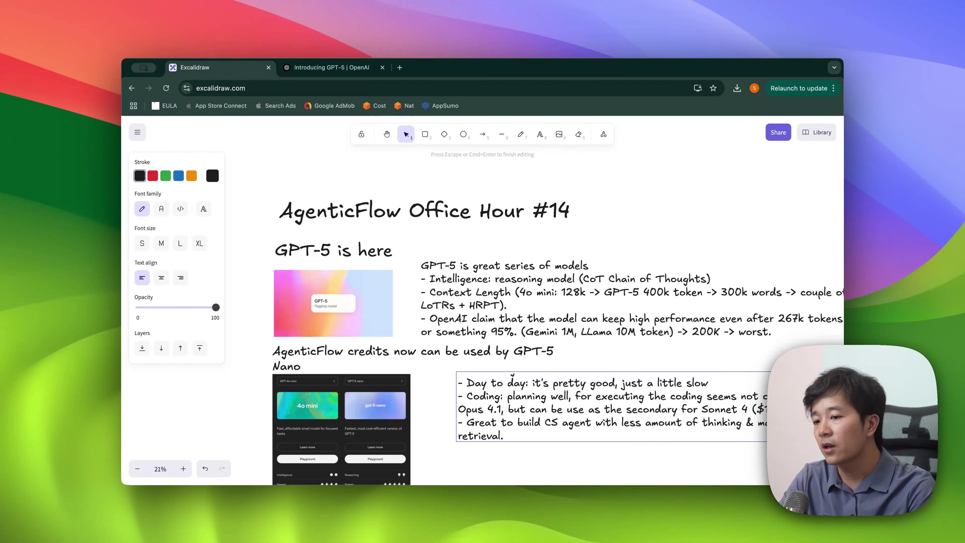
{"action": "key", "text": "BackSpace"}
{"action": "type", "text": "-> slow>"}
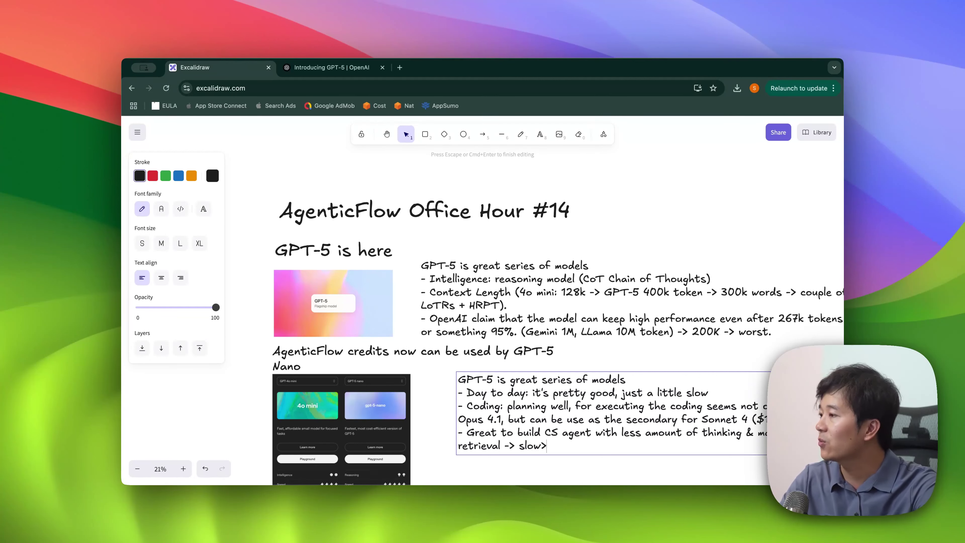
Finish editing the note and examine the GPT-4o mini versus GPT-5 nano comparison, including speed, reasoning tokens and context limits
{"action": "scroll", "coordinate": [420, 457], "scroll_direction": "down", "scroll_amount": 5}
{"action": "scroll", "coordinate": [370, 281], "scroll_direction": "up", "scroll_amount": 10}
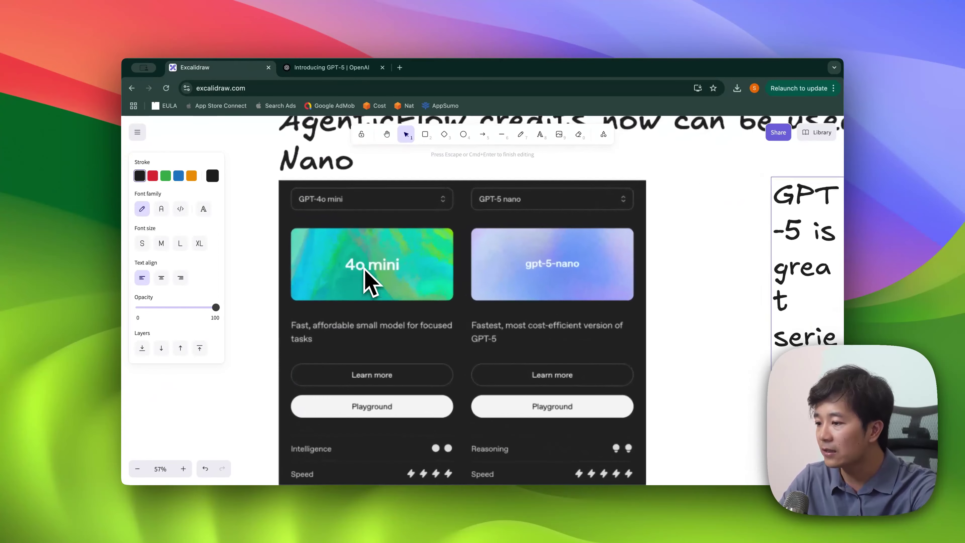
{"action": "scroll", "coordinate": [366, 280], "scroll_direction": "up", "scroll_amount": 1}
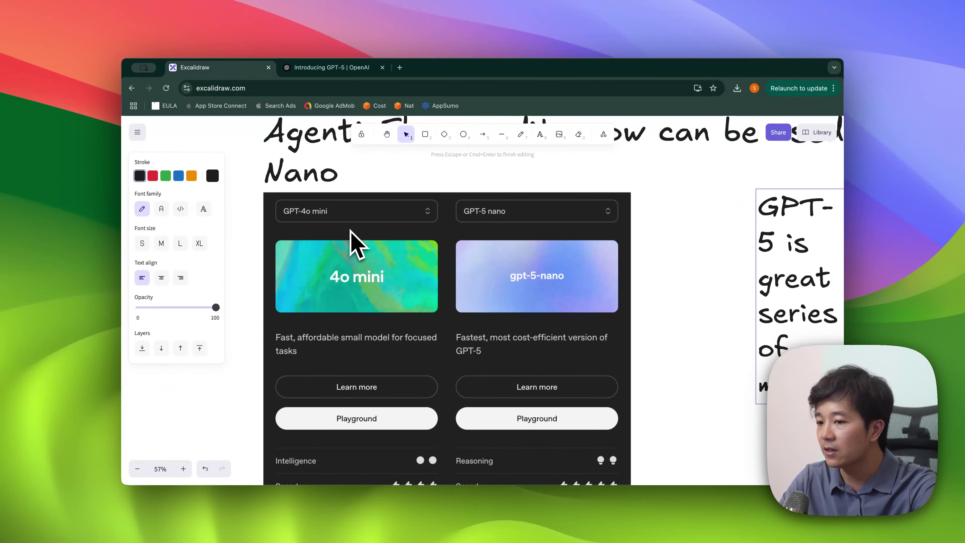
{"action": "scroll", "coordinate": [353, 243], "scroll_direction": "up", "scroll_amount": 3}
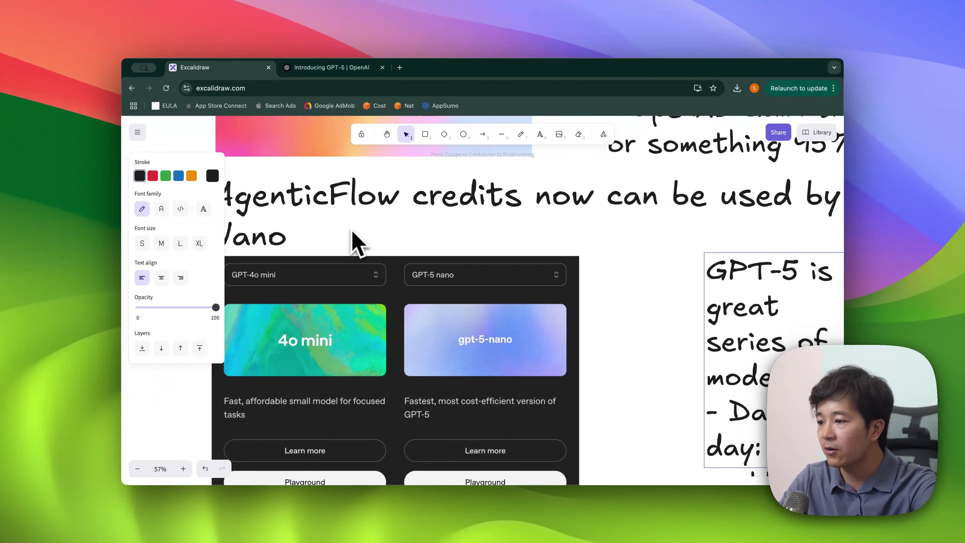
{"action": "scroll", "coordinate": [489, 198], "scroll_direction": "right", "scroll_amount": 8}
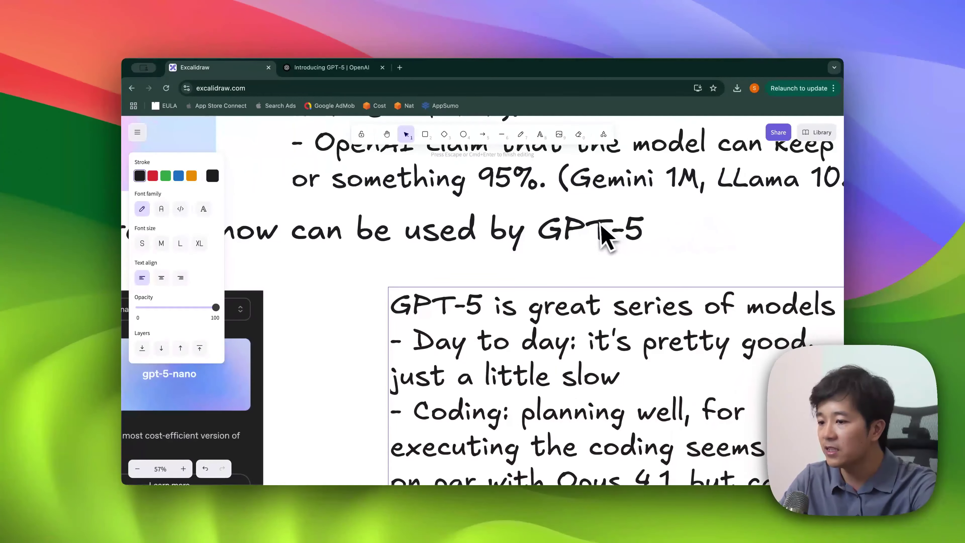
{"action": "scroll", "coordinate": [638, 240], "scroll_direction": "left", "scroll_amount": 10}
{"action": "scroll", "coordinate": [263, 289], "scroll_direction": "down", "scroll_amount": 4}
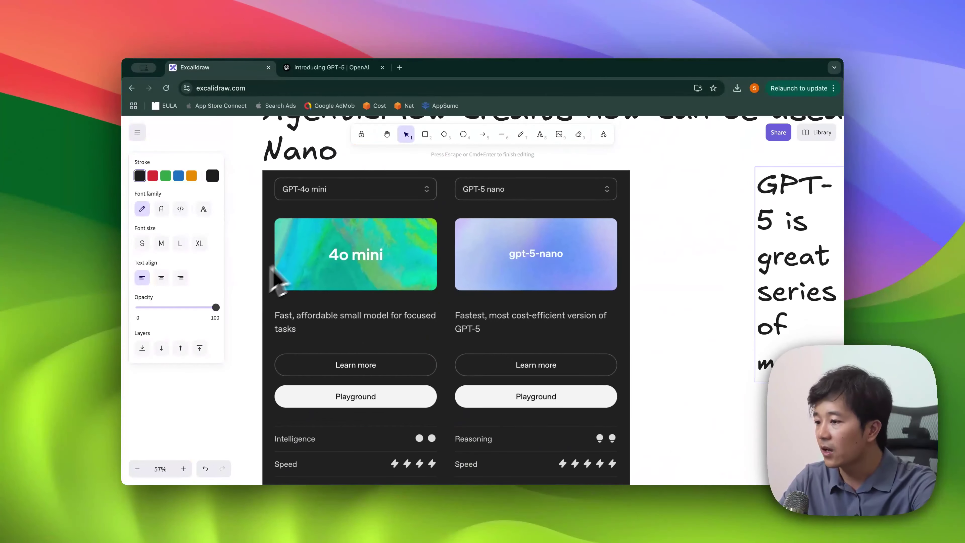
{"action": "scroll", "coordinate": [372, 246], "scroll_direction": "down", "scroll_amount": 2}
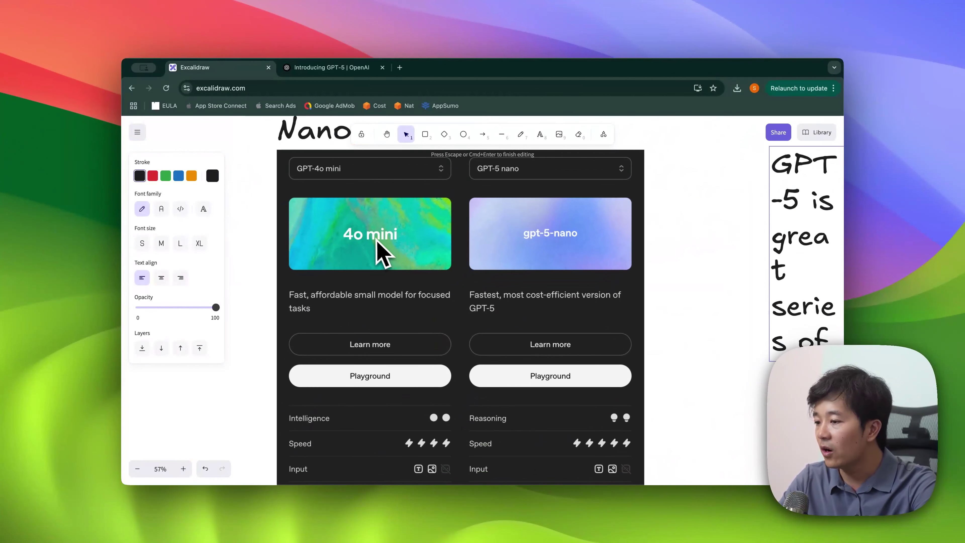
{"action": "scroll", "coordinate": [380, 247], "scroll_direction": "down", "scroll_amount": 3}
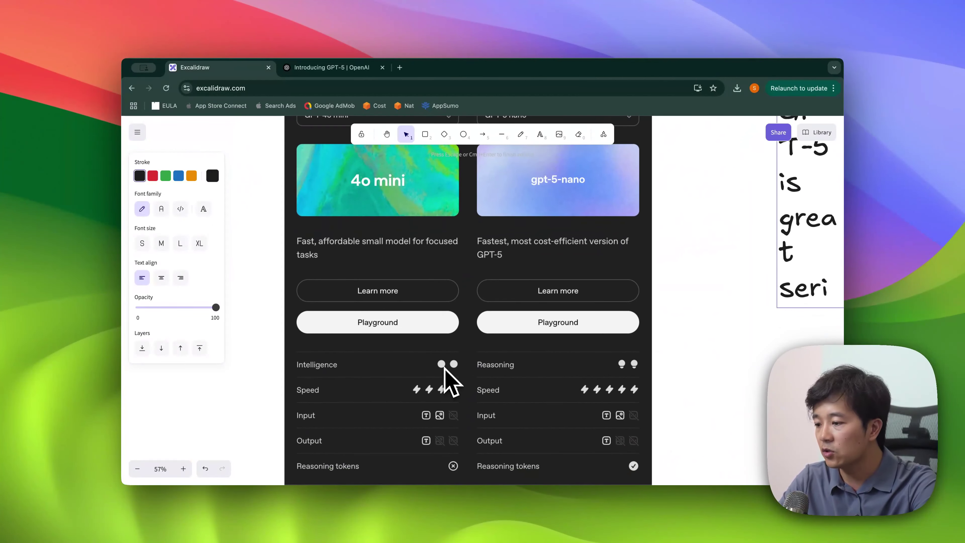
{"action": "scroll", "coordinate": [450, 384], "scroll_direction": "down", "scroll_amount": 4}
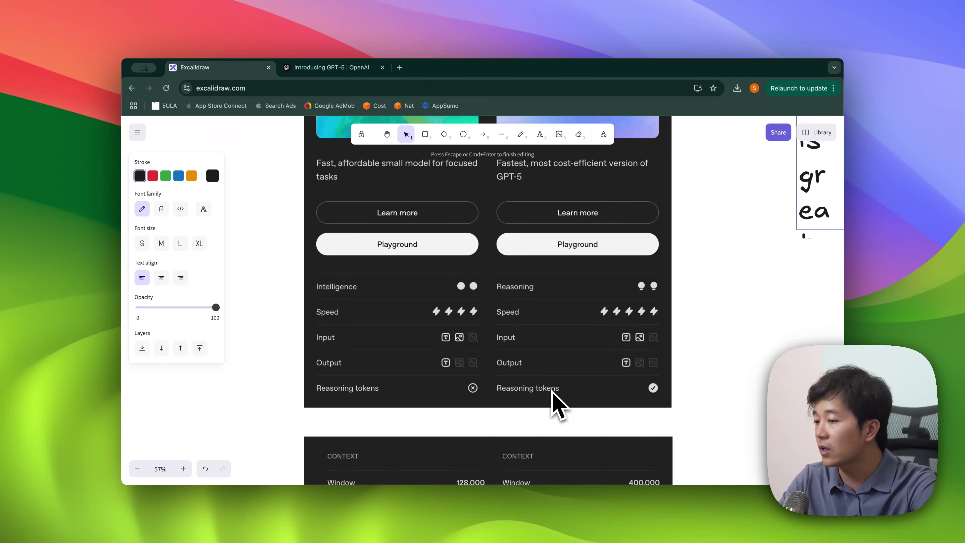
{"action": "scroll", "coordinate": [551, 399], "scroll_direction": "up", "scroll_amount": 1}
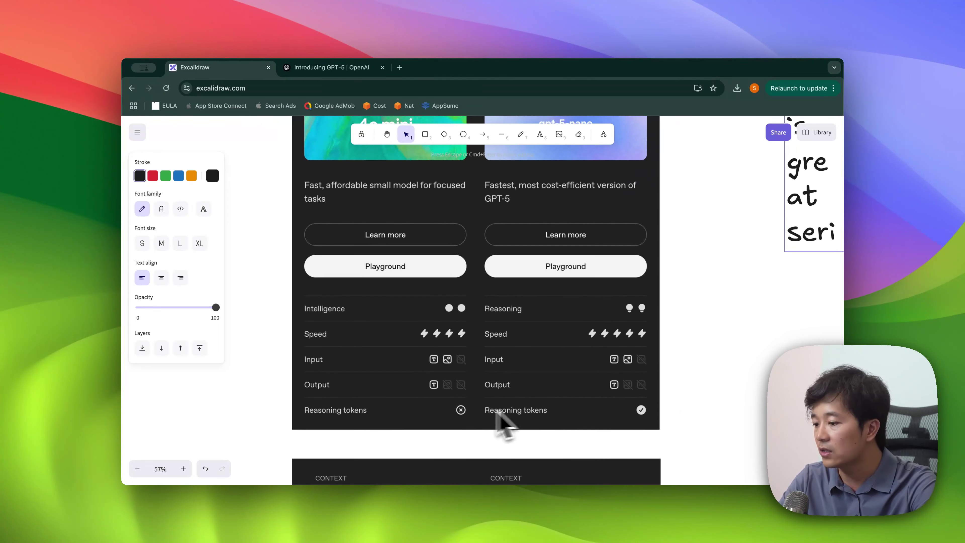
{"action": "scroll", "coordinate": [471, 415], "scroll_direction": "up", "scroll_amount": 4}
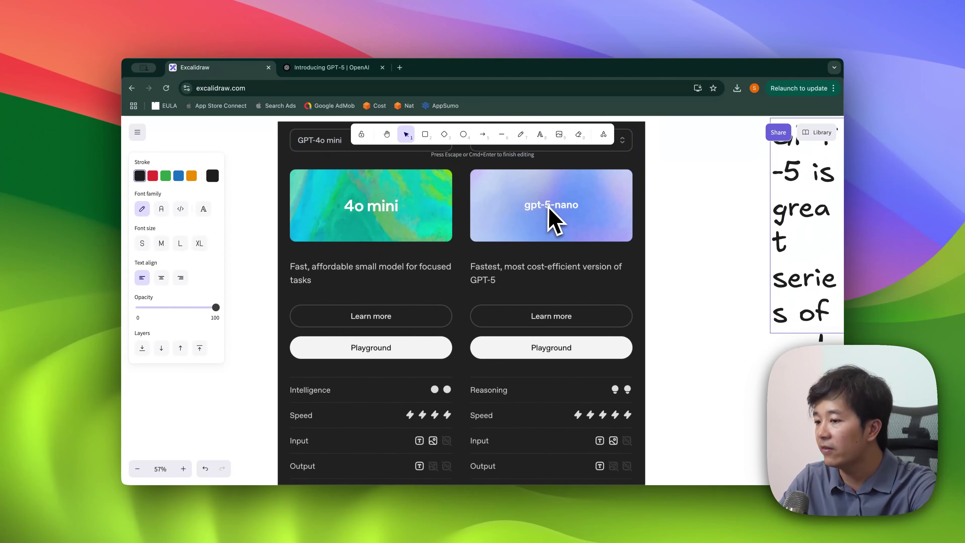
{"action": "scroll", "coordinate": [608, 361], "scroll_direction": "down", "scroll_amount": 6}
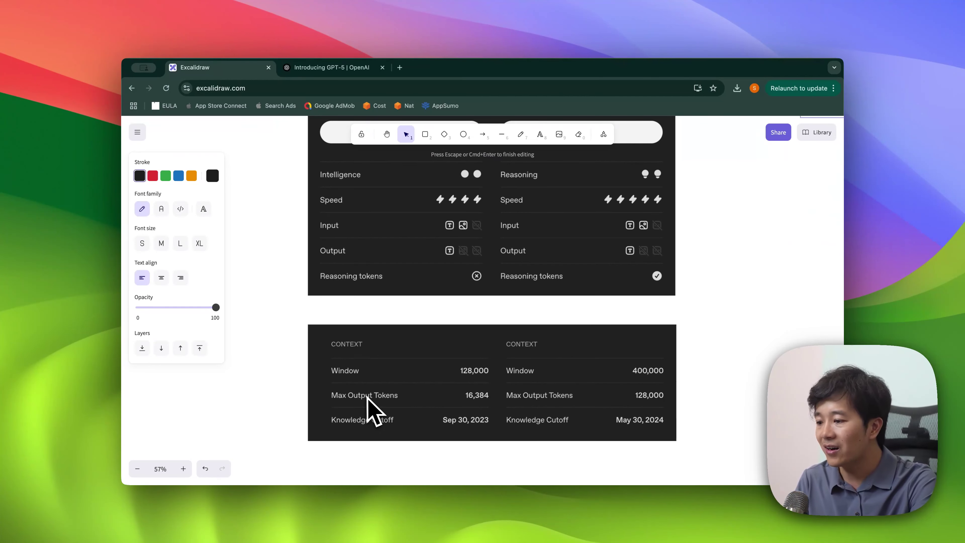
{"action": "key", "text": "Escape"}
{"action": "scroll", "coordinate": [397, 395], "scroll_direction": "right", "scroll_amount": 2}
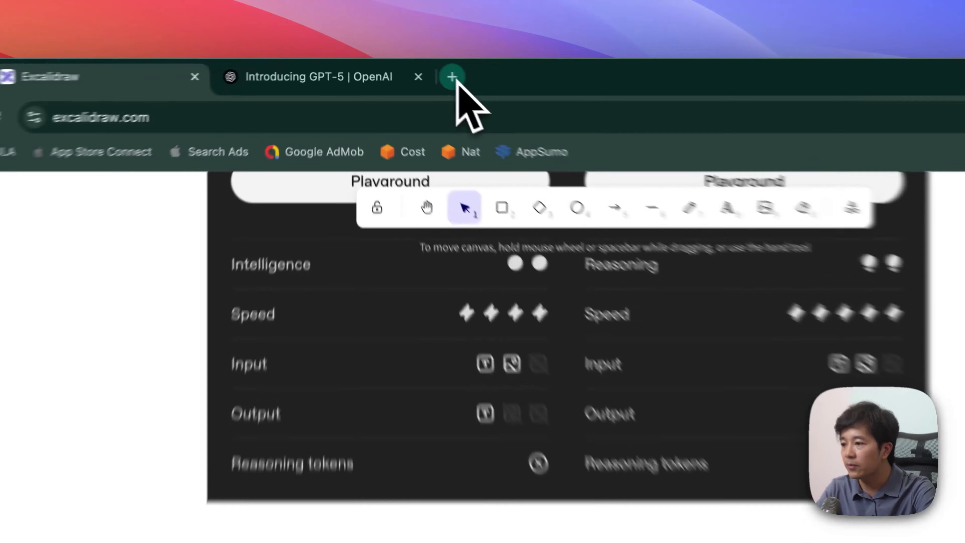
Search for "open ai gpt 5 model comp" in a new browser tab, open OpenAI's Compare models page and review the model specifications and pricing
{"action": "left_click", "coordinate": [400, 68]}
{"action": "type", "text": "open ai"}
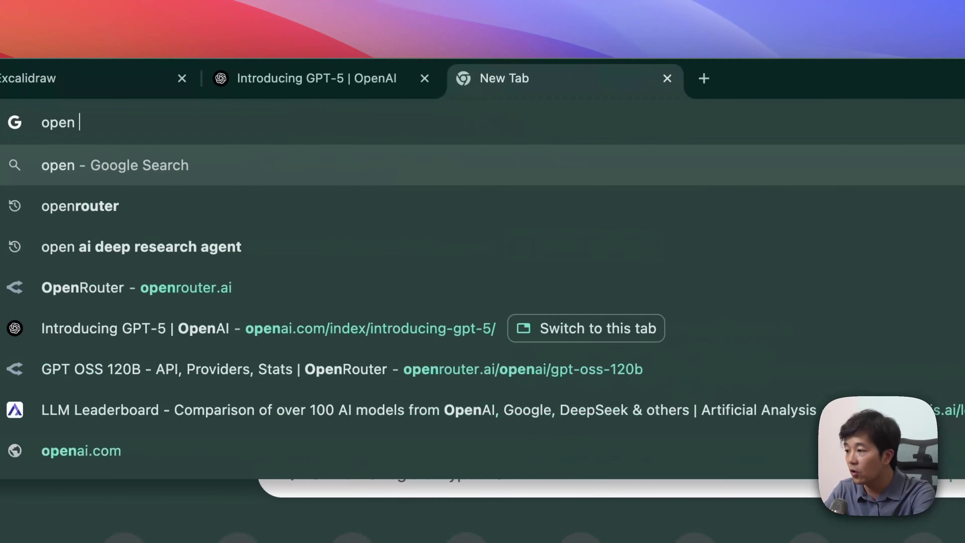
{"action": "type", "text": " gpt 5"}
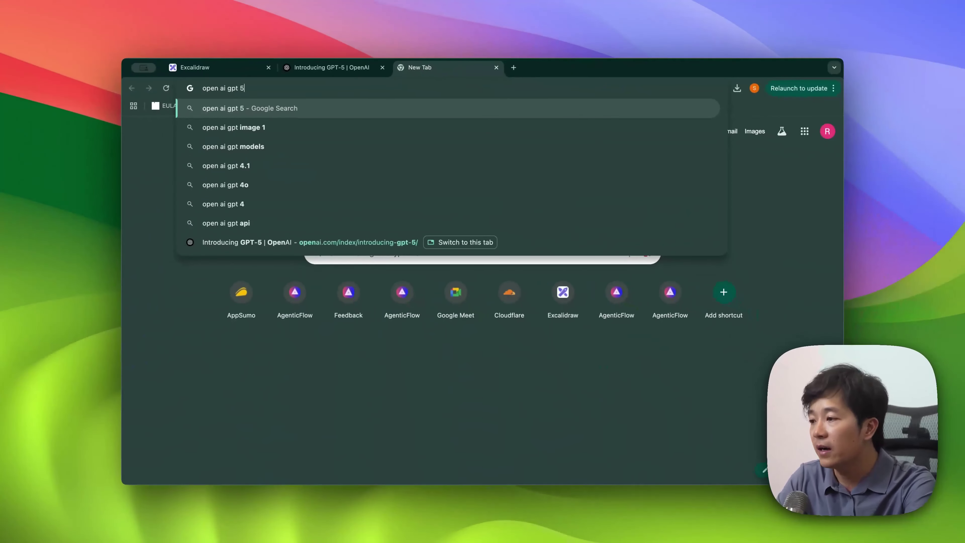
{"action": "type", "text": " model comp"}
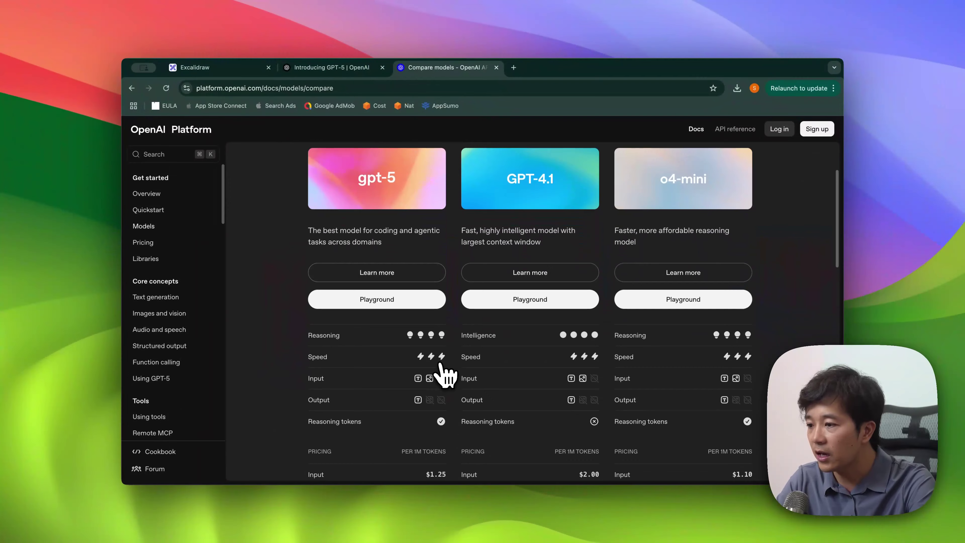
{"action": "scroll", "coordinate": [445, 375], "scroll_direction": "up", "scroll_amount": 3}
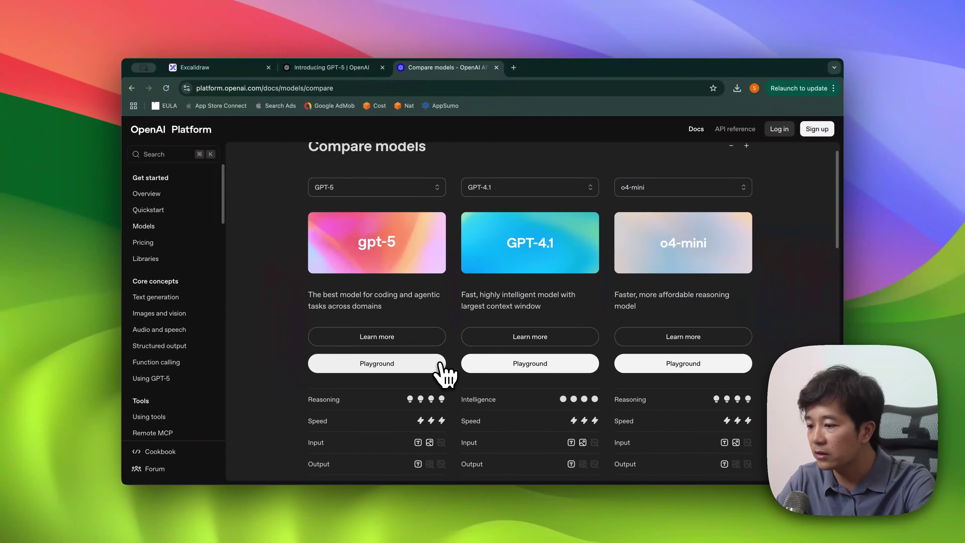
{"action": "scroll", "coordinate": [442, 372], "scroll_direction": "down", "scroll_amount": 4}
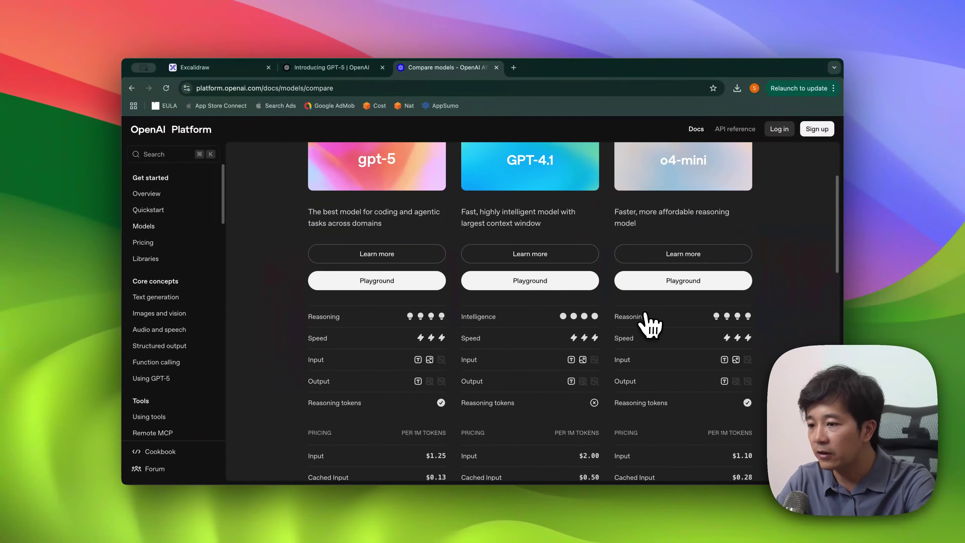
{"action": "scroll", "coordinate": [646, 323], "scroll_direction": "down", "scroll_amount": 5}
{"action": "scroll", "coordinate": [646, 323], "scroll_direction": "up", "scroll_amount": 10}
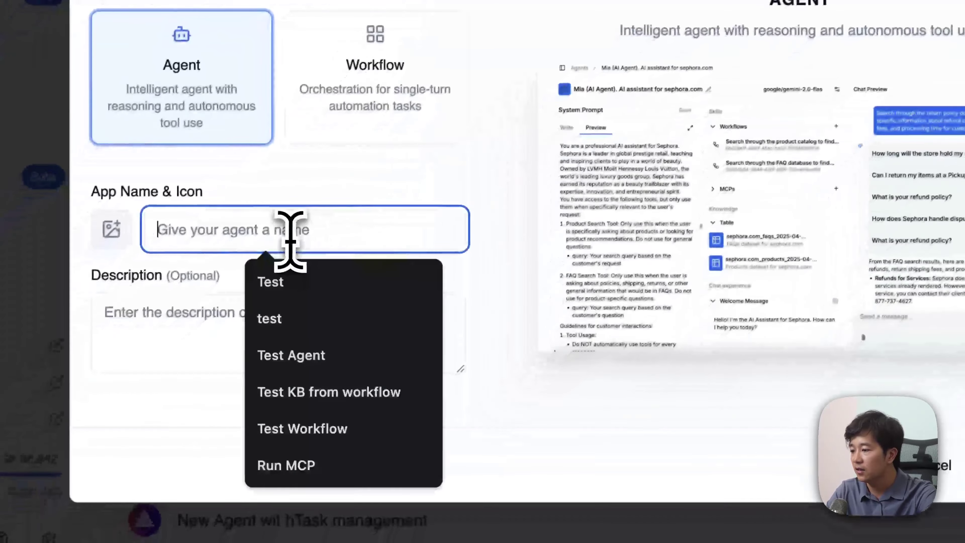
In AgenticFlow, name the new agent "Test GPT-5" and set its model to GPT-5 Nano
{"action": "type", "text": "Test GPT-5"}
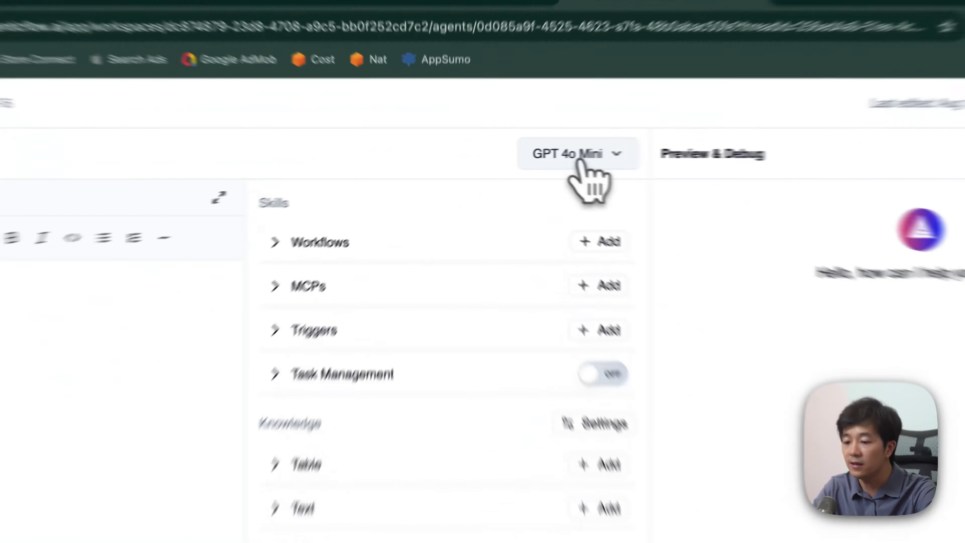
{"action": "left_click", "coordinate": [580, 163]}
{"action": "scroll", "coordinate": [547, 365], "scroll_direction": "down", "scroll_amount": 10}
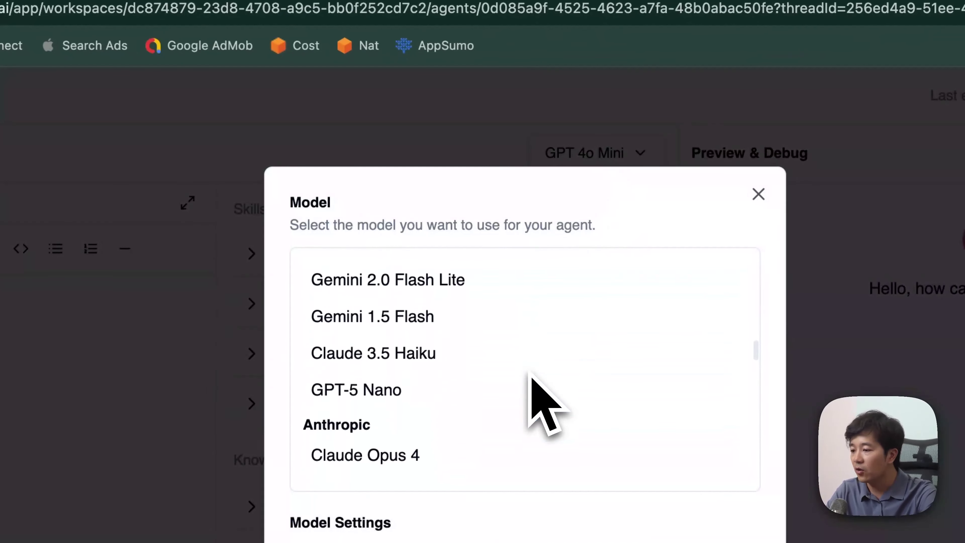
{"action": "scroll", "coordinate": [530, 373], "scroll_direction": "down", "scroll_amount": 1}
{"action": "left_click", "coordinate": [529, 371]}
{"action": "left_click", "coordinate": [478, 405]}
Test the agent in the preview chat with "hi" and "can you tell me about GPT-5 ?", and read the reply
{"action": "type", "text": "hi"}
{"action": "key", "text": "Return"}
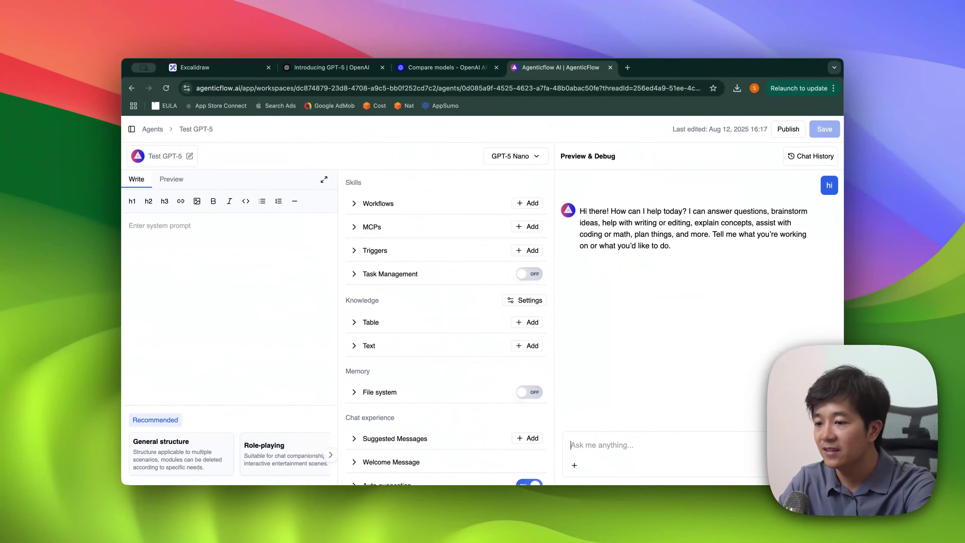
{"action": "type", "text": "can "}
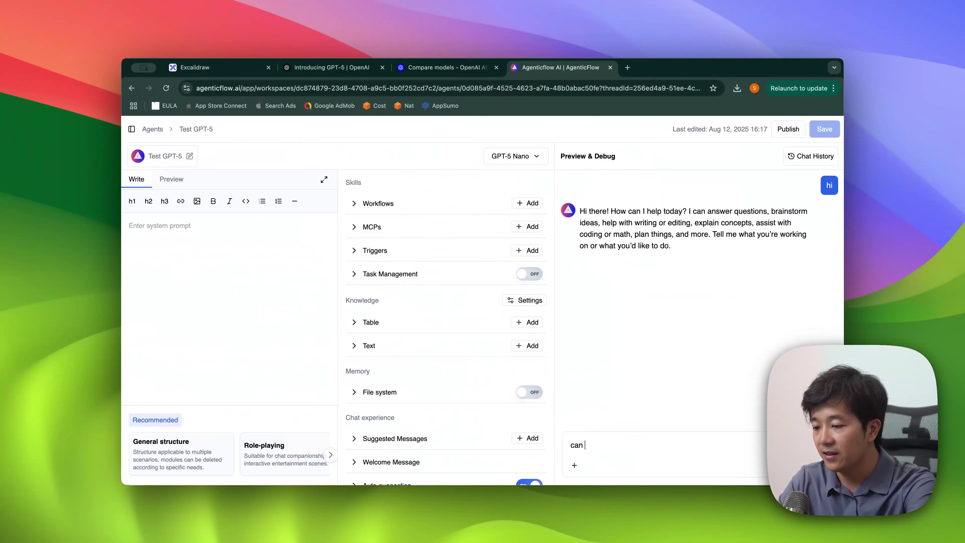
{"action": "type", "text": "you tell me about GP"}
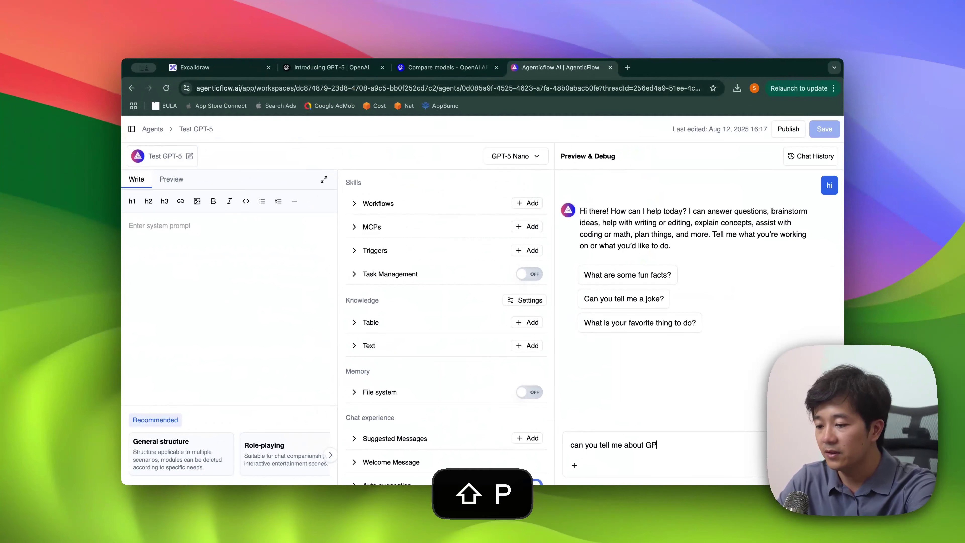
{"action": "type", "text": "T-5 ?"}
{"action": "key", "text": "Return"}
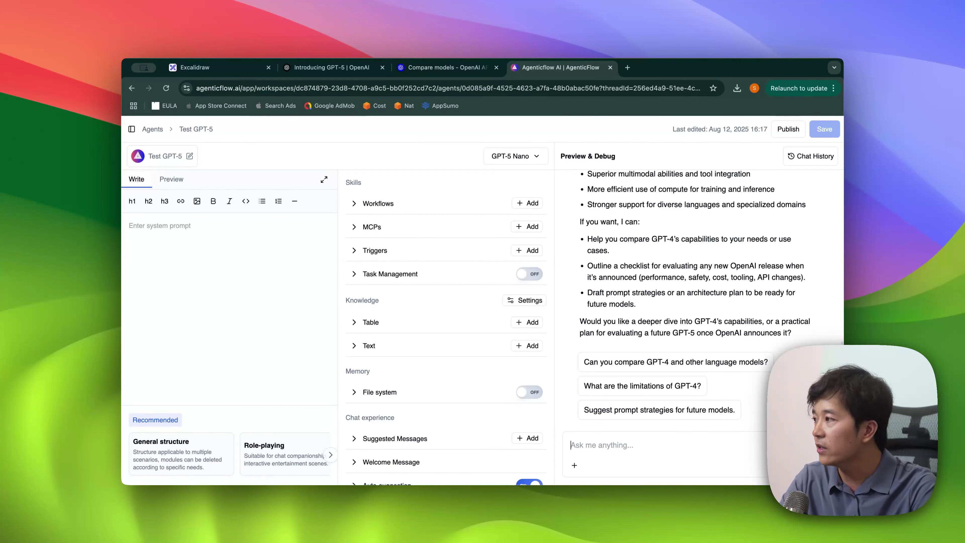
{"action": "scroll", "coordinate": [606, 274], "scroll_direction": "up", "scroll_amount": 15}
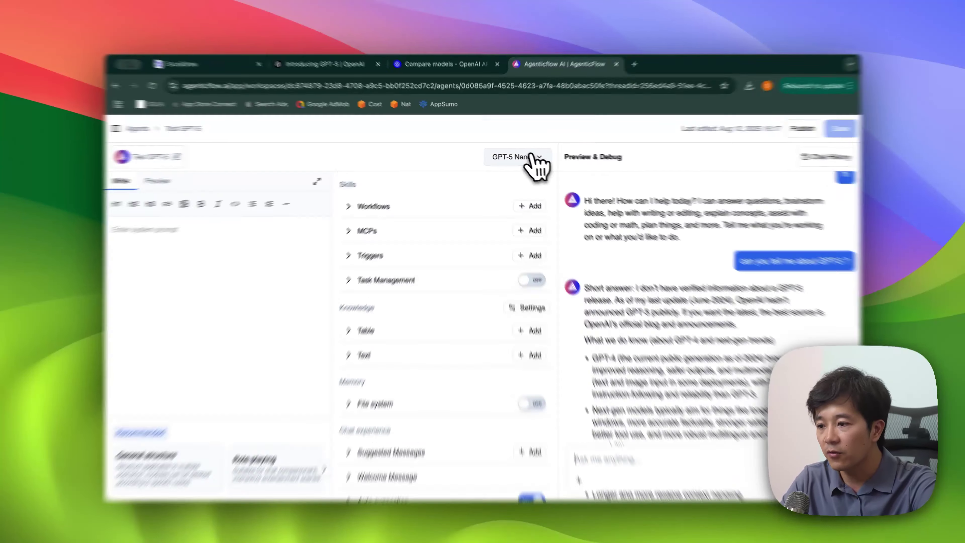
Set the agent's model to Gemini 2.0 Flash and ask "can you tell me about GPT-5" in the preview chat
{"action": "left_click", "coordinate": [515, 156]}
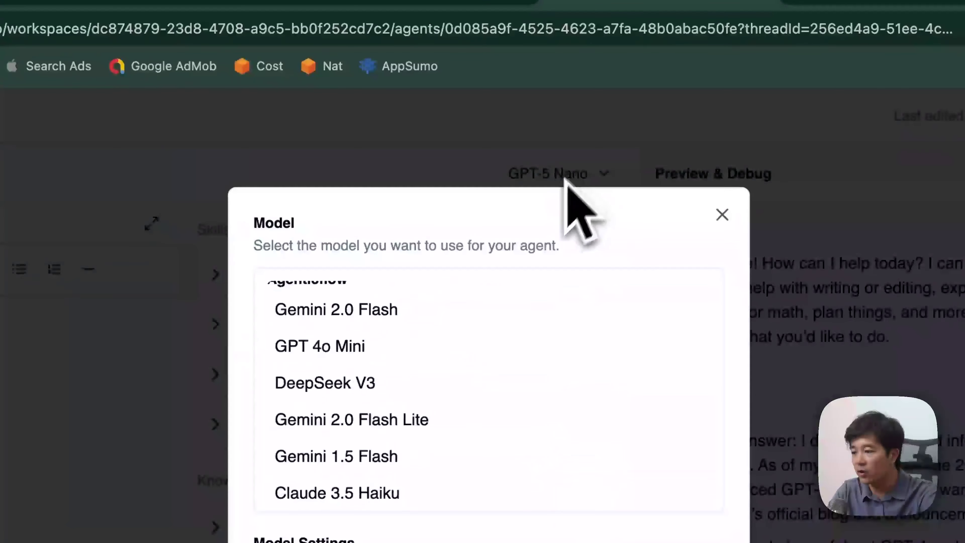
{"action": "scroll", "coordinate": [485, 376], "scroll_direction": "down", "scroll_amount": 2}
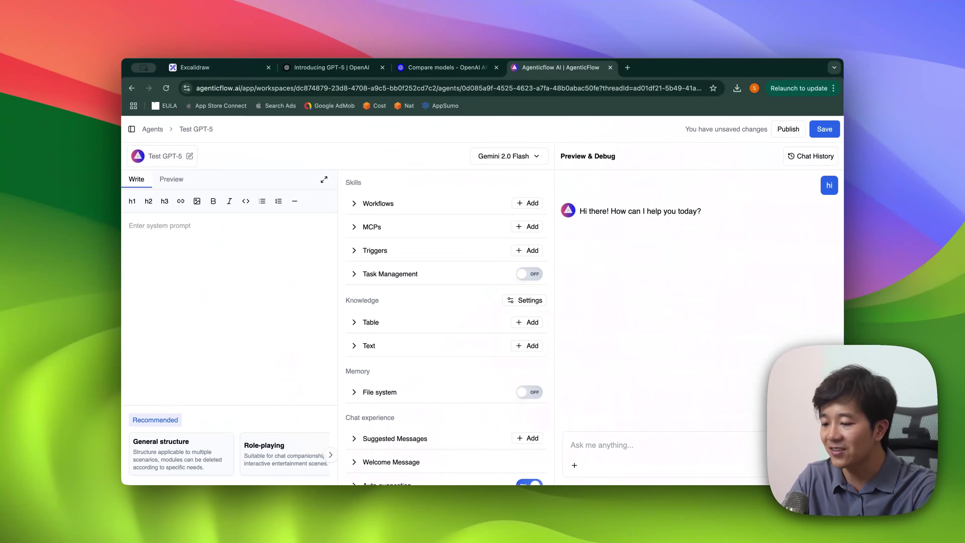
{"action": "type", "text": "can you tell me ab"}
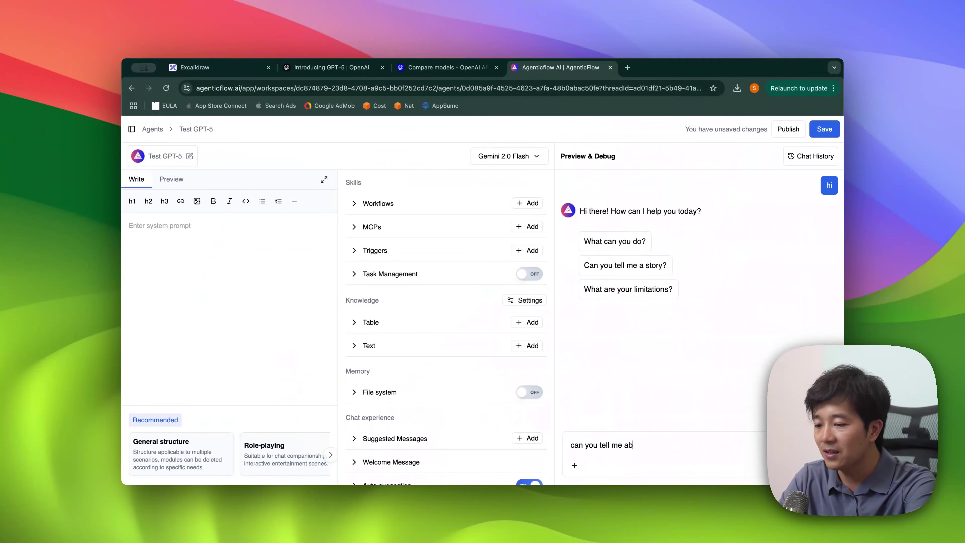
{"action": "type", "text": "out GPT-5"}
{"action": "key", "text": "Return"}
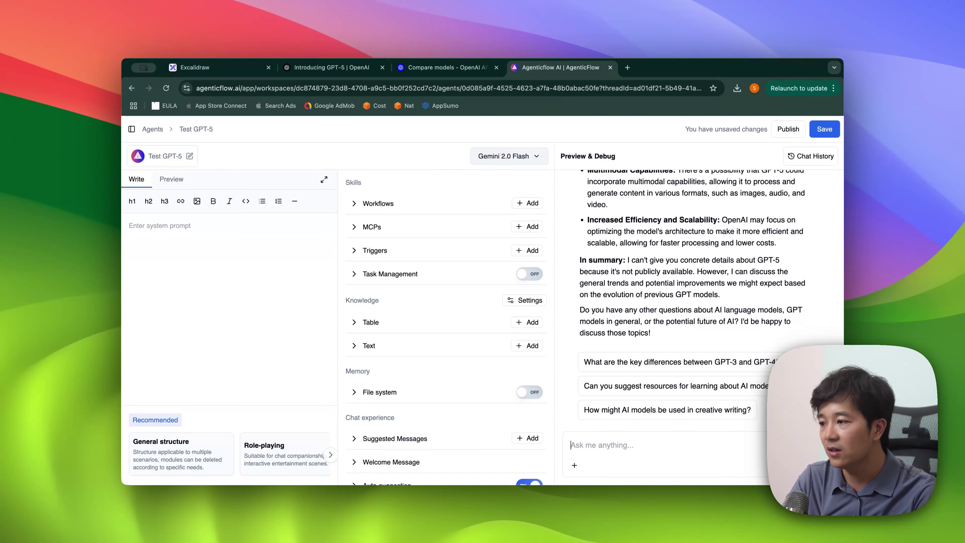
Open the agent's model selection and browse the available models
{"action": "left_click", "coordinate": [508, 156]}
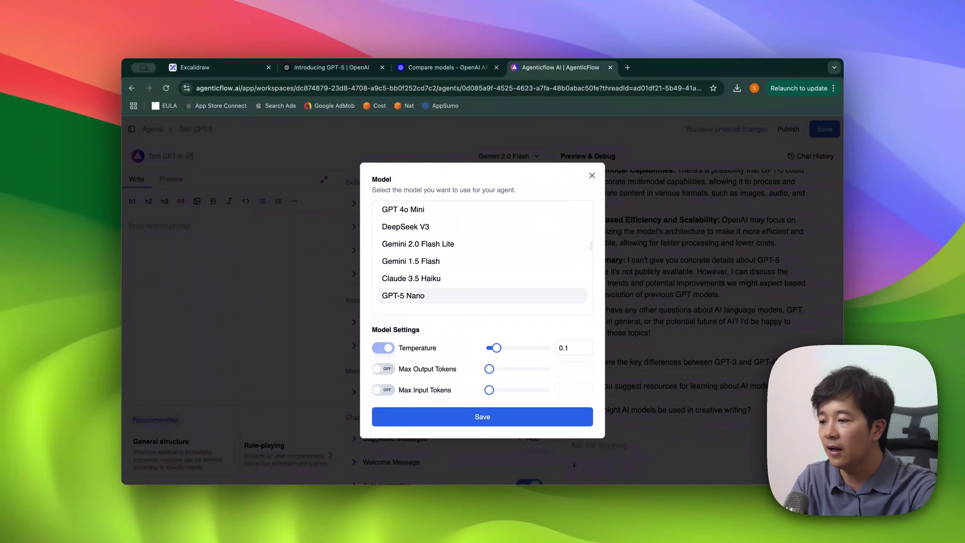
{"action": "scroll", "coordinate": [426, 296], "scroll_direction": "up", "scroll_amount": 5}
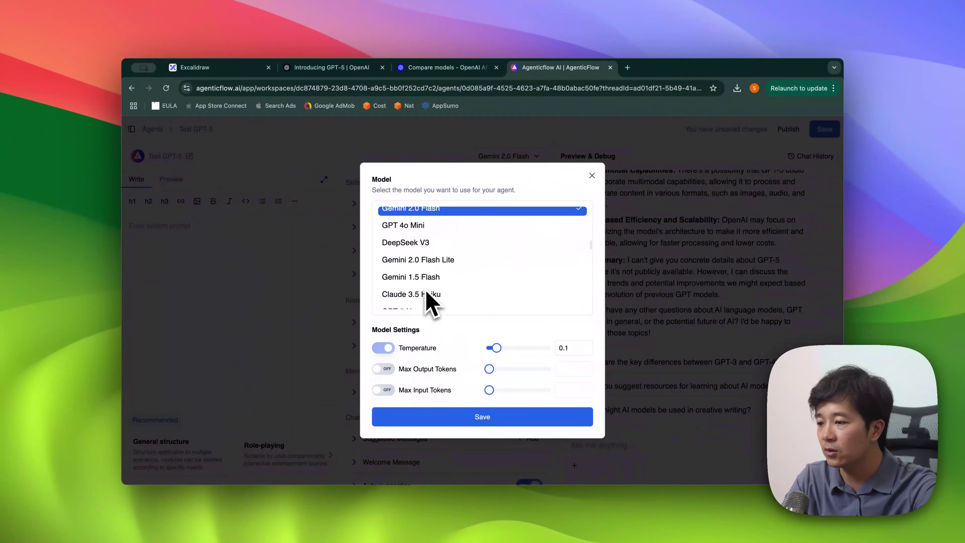
{"action": "scroll", "coordinate": [429, 266], "scroll_direction": "up", "scroll_amount": 5}
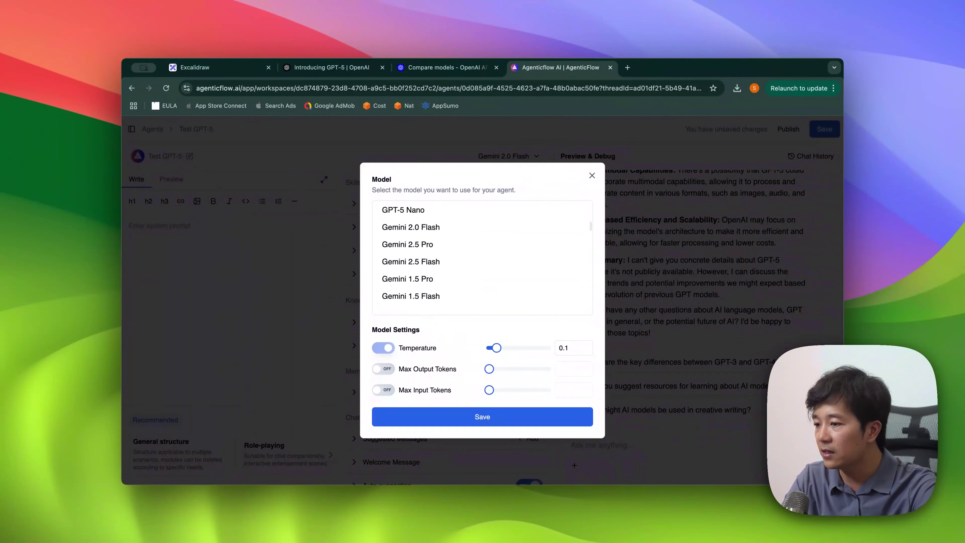